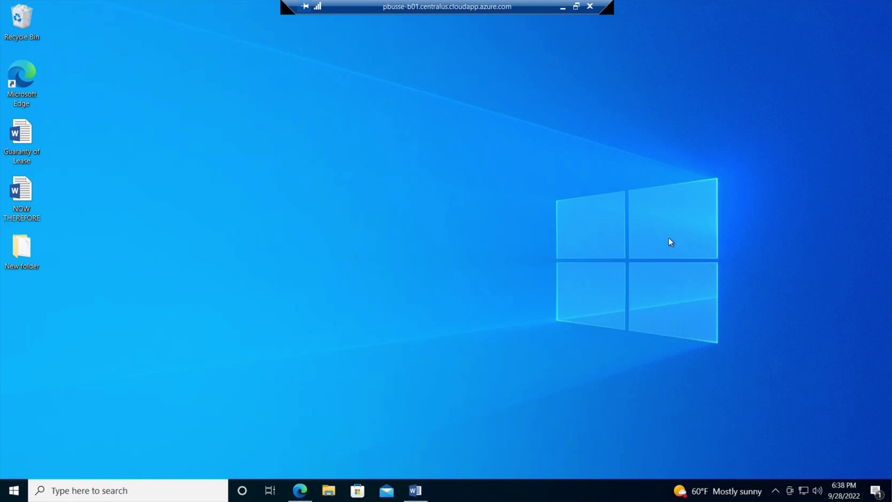
Restore the Edge window showing the Litera Foundation home page and to-do list.
click(300, 492)
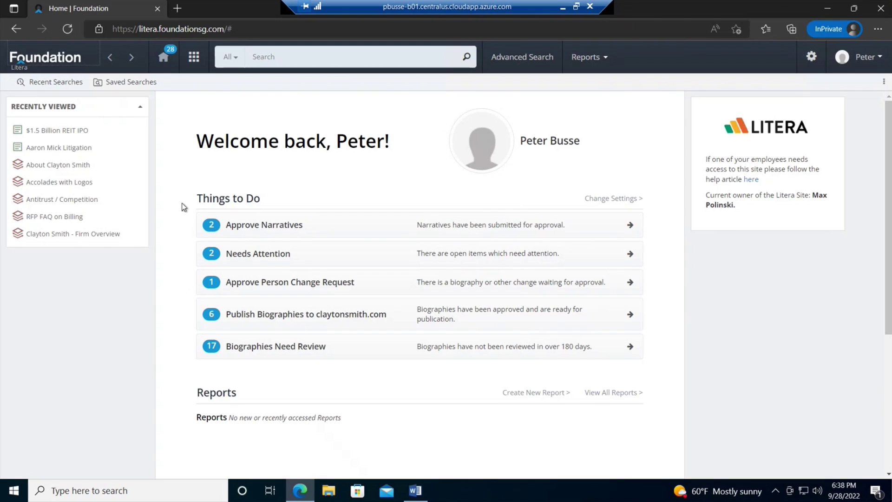
Open the Matters tile from the Foundation apps grid to list 1,191 matters.
click(194, 57)
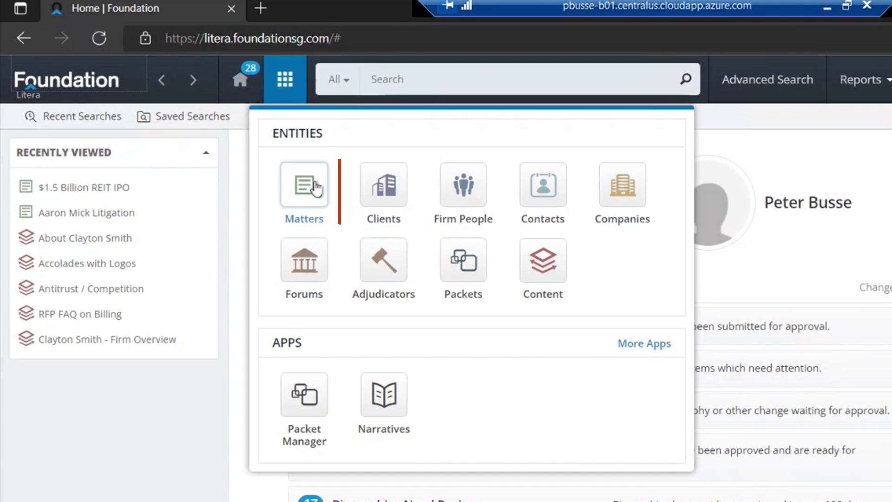
click(312, 197)
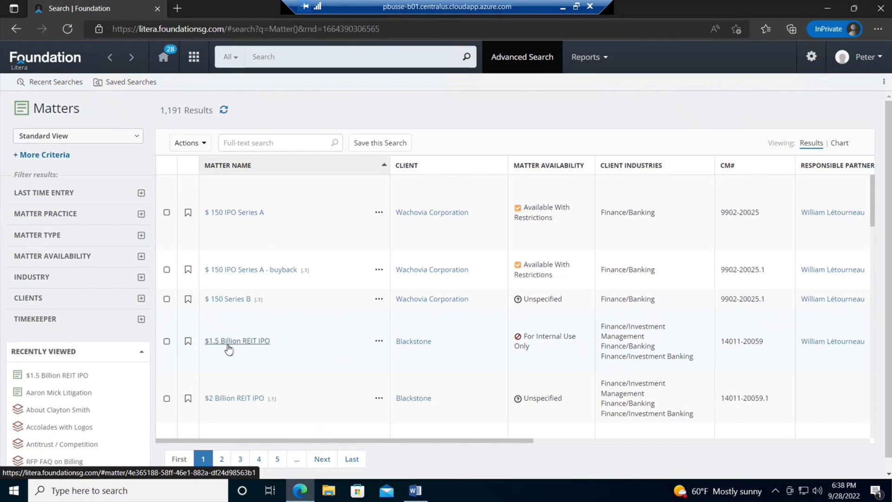
Open Blackstone's $1.5 Billion REIT IPO matter and review its General Information.
click(229, 343)
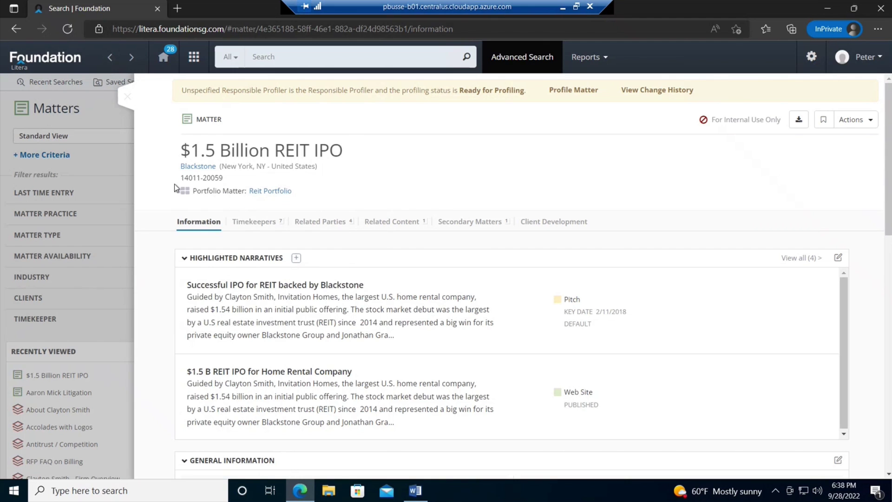
scroll(317, 183, down, 3)
scroll(317, 183, down, 3)
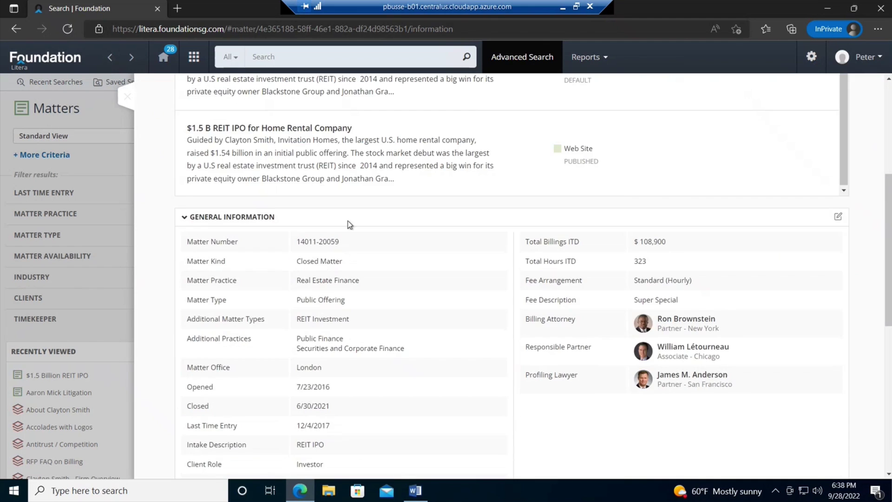
scroll(357, 218, down, 2)
scroll(357, 218, down, 2)
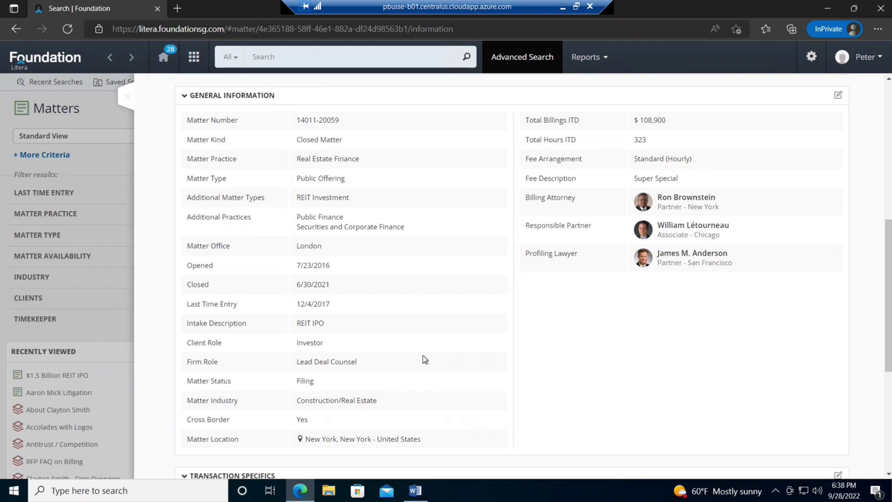
scroll(252, 293, down, 1)
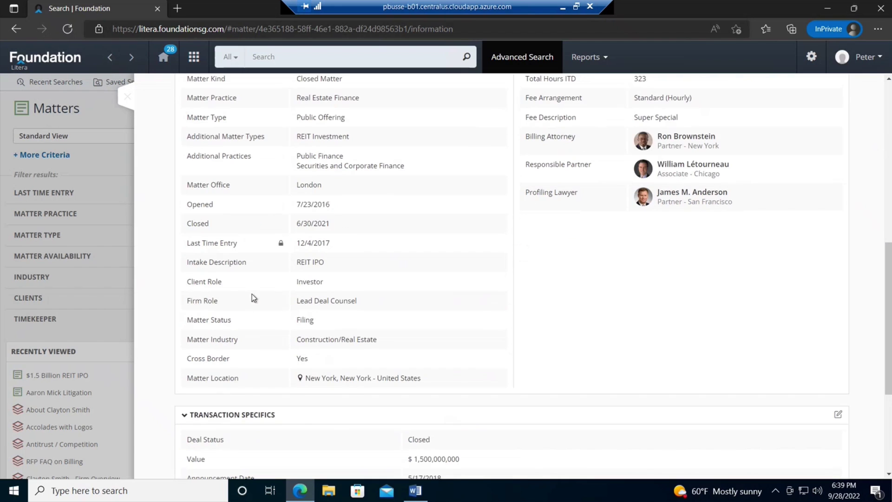
scroll(292, 195, up, 1)
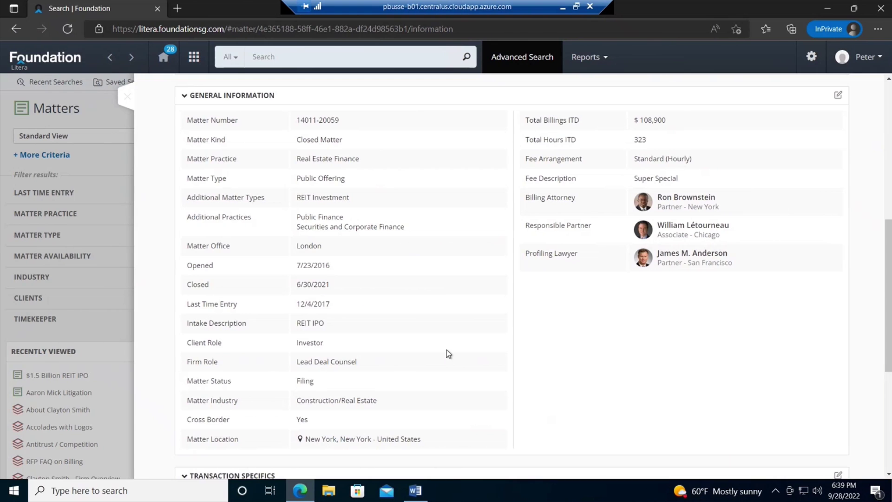
scroll(447, 349, down, 3)
scroll(448, 354, up, 2)
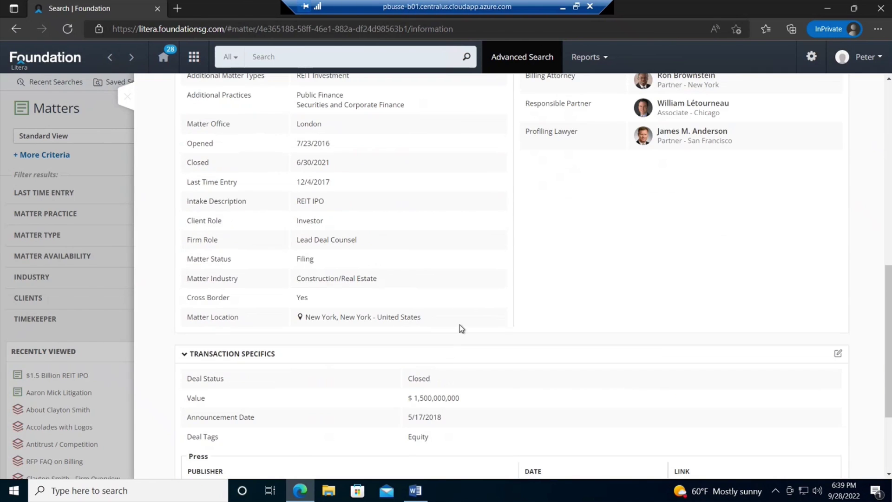
scroll(460, 328, up, 3)
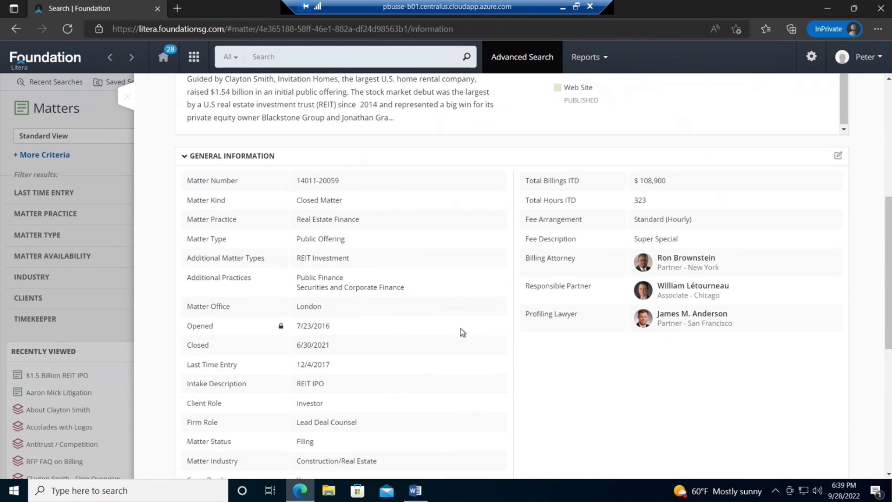
scroll(461, 328, down, 2)
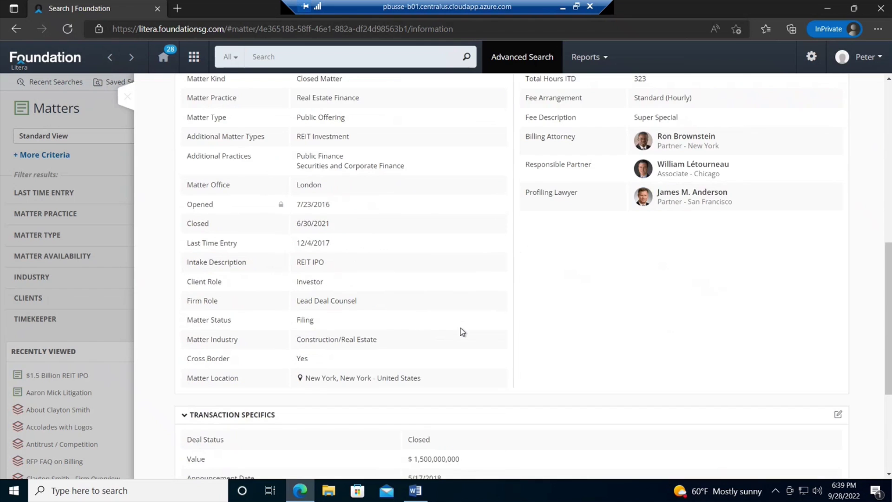
scroll(460, 328, up, 1)
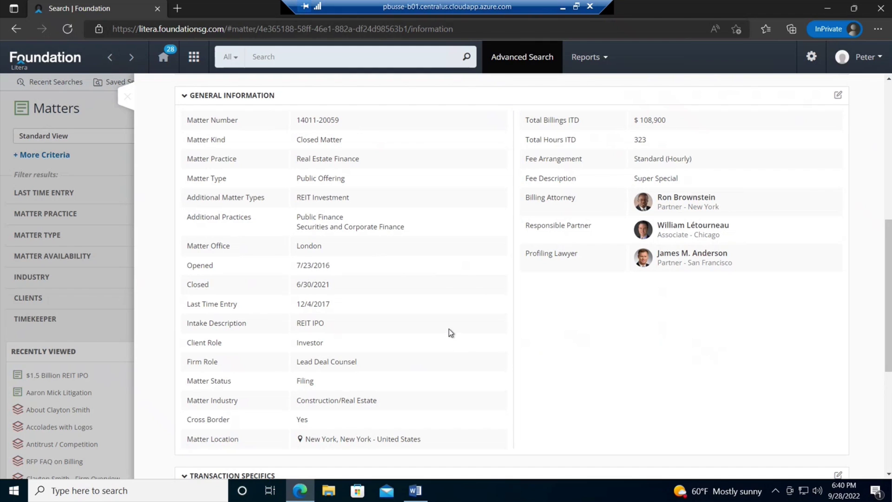
scroll(449, 328, up, 3)
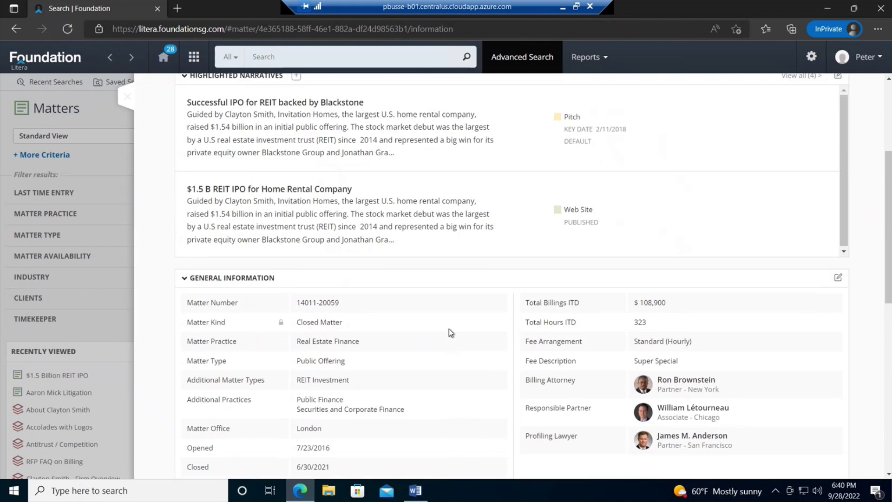
scroll(448, 328, up, 2)
scroll(448, 328, up, 3)
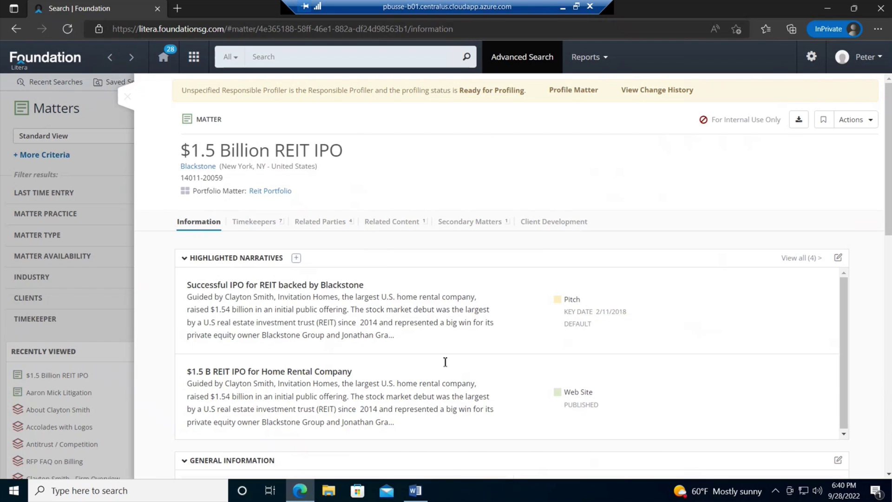
Inspect the $1.5 Billion REIT IPO client matter data set in Manage Data Sets, then close it.
click(415, 490)
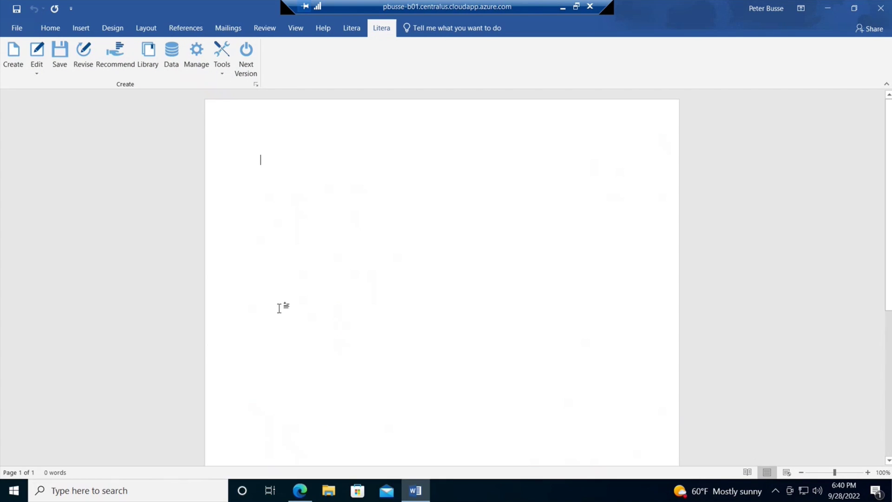
click(169, 55)
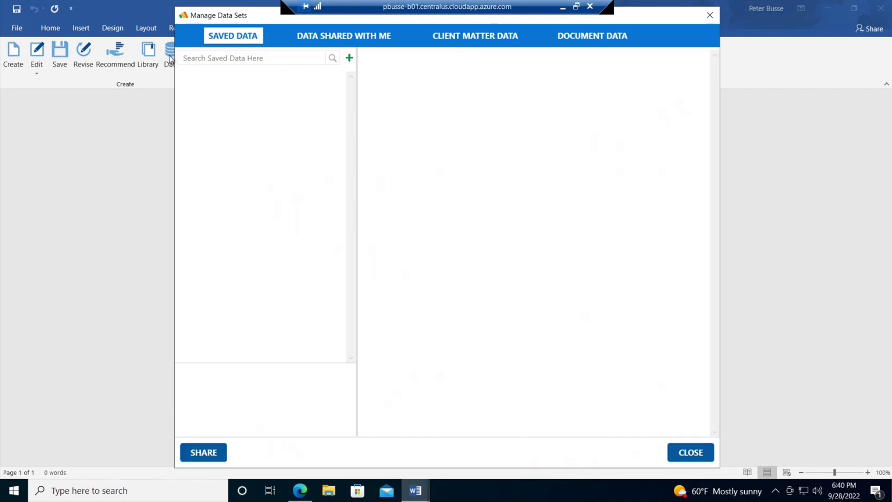
click(461, 38)
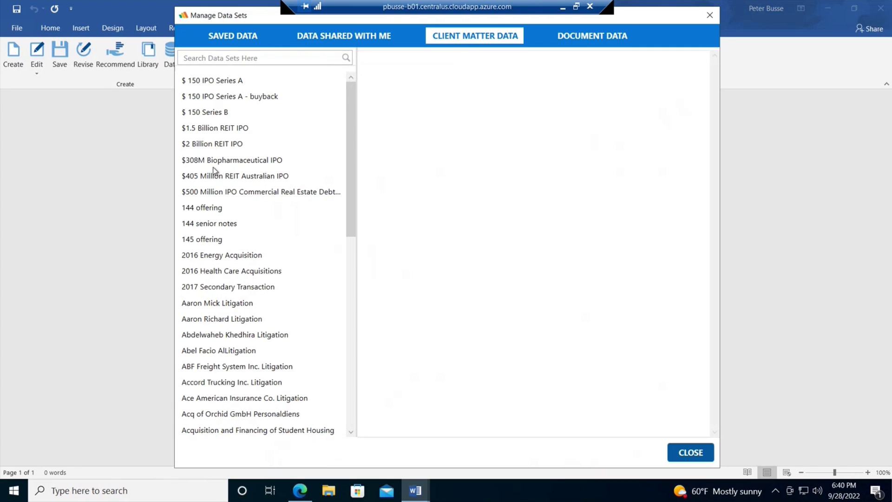
click(205, 129)
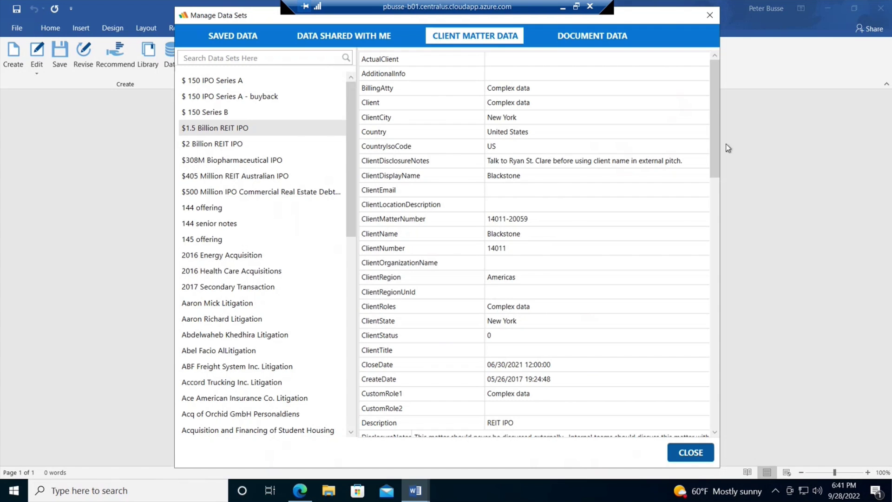
drag(713, 150, 716, 204)
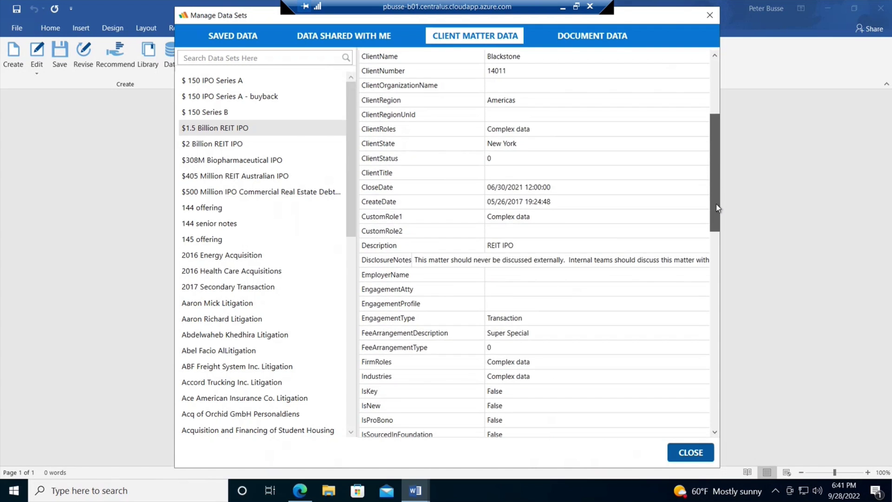
drag(715, 204, 719, 283)
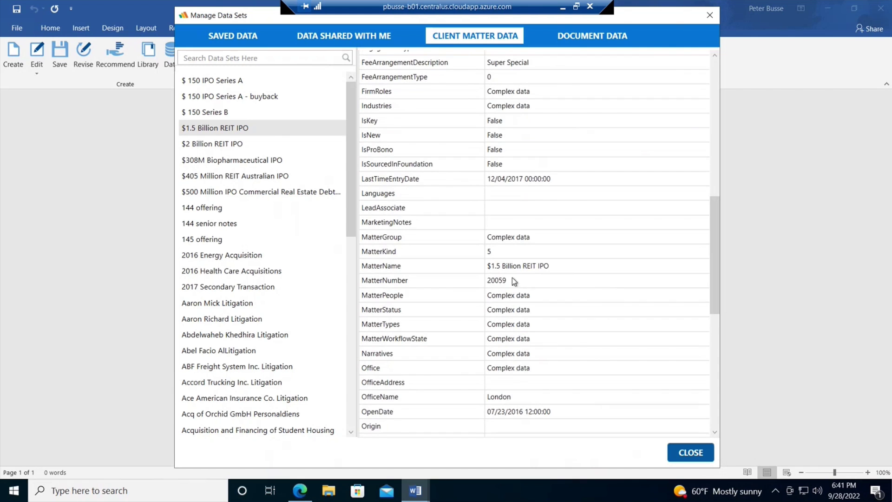
drag(715, 266, 726, 237)
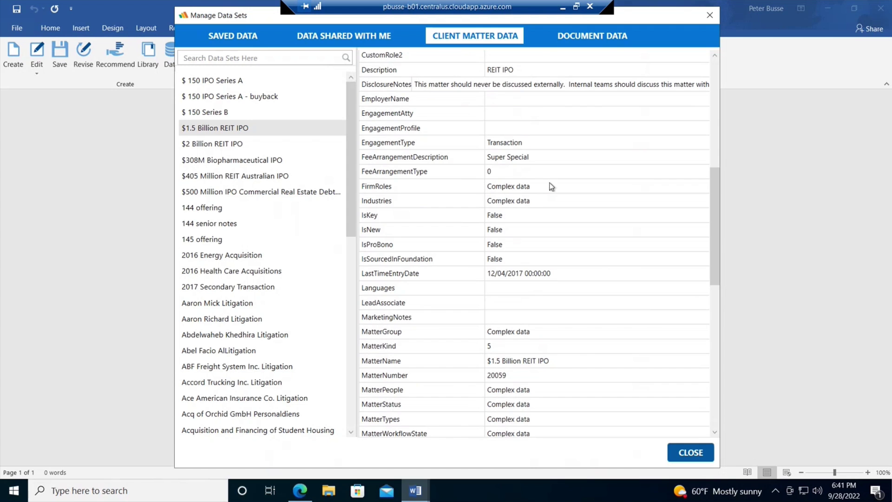
drag(714, 247, 722, 129)
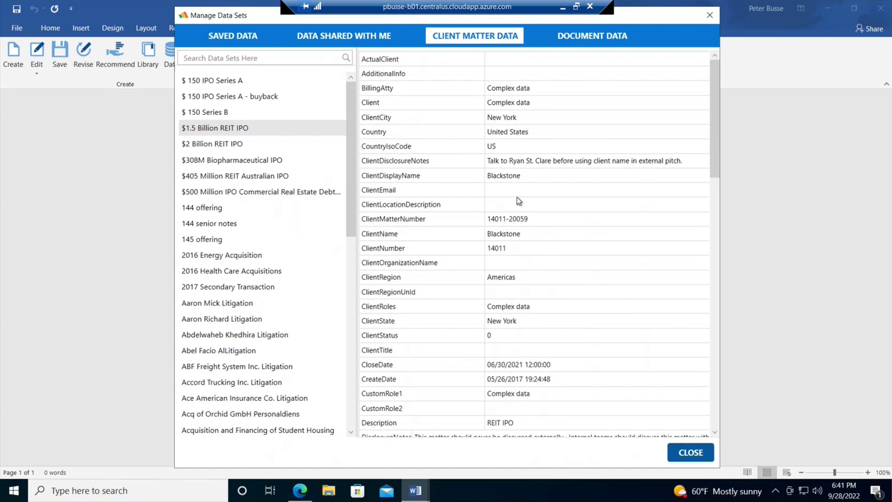
click(709, 15)
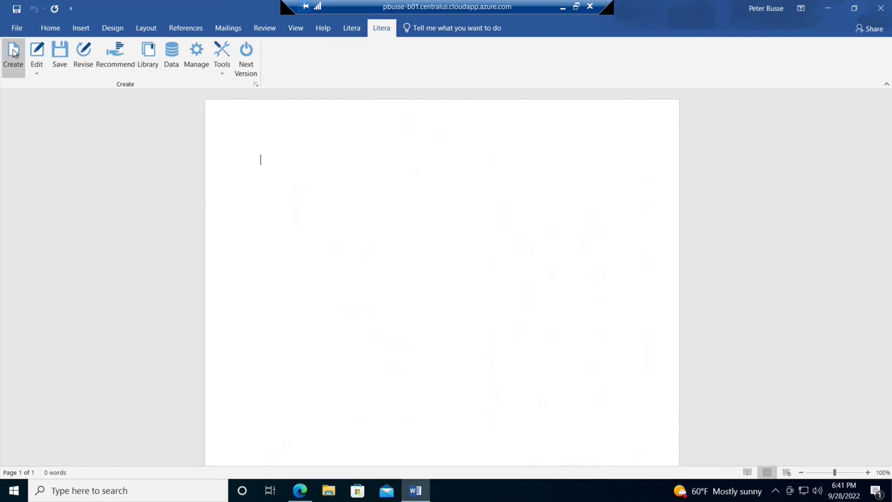
Create an Engagement Letter from the Letters templates using the $1.5 Billion REIT IPO data set.
click(13, 55)
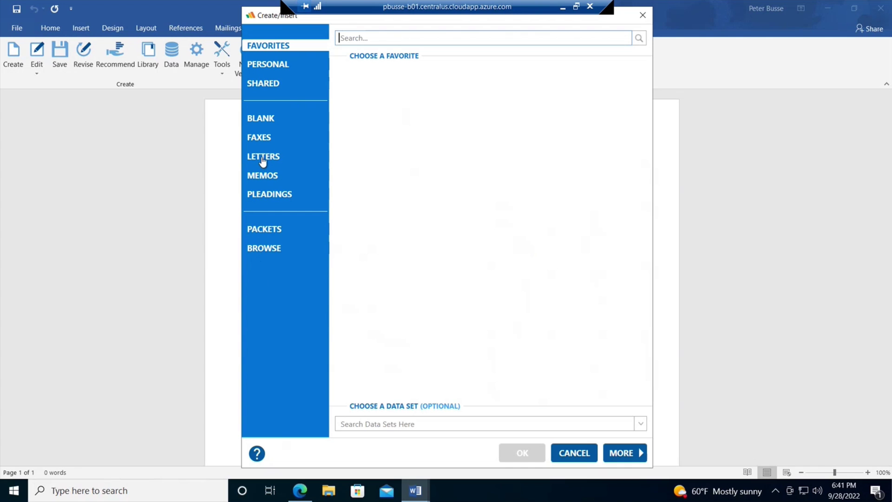
click(263, 158)
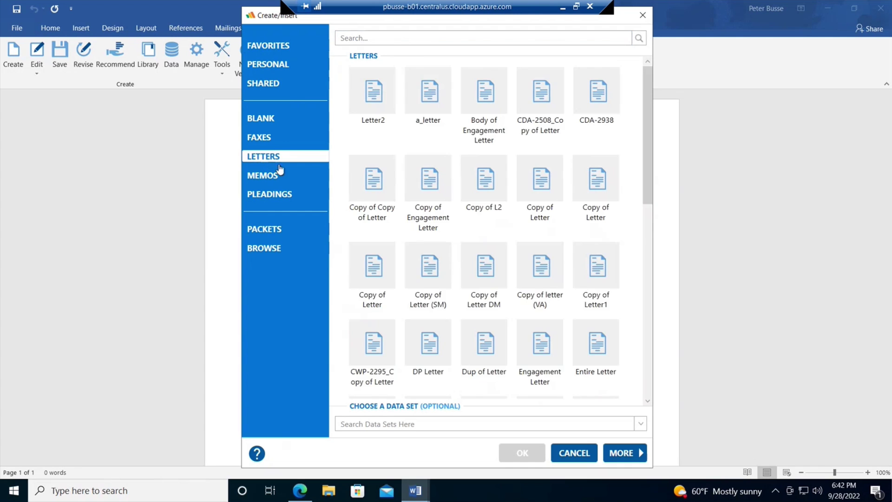
scroll(465, 179, down, 3)
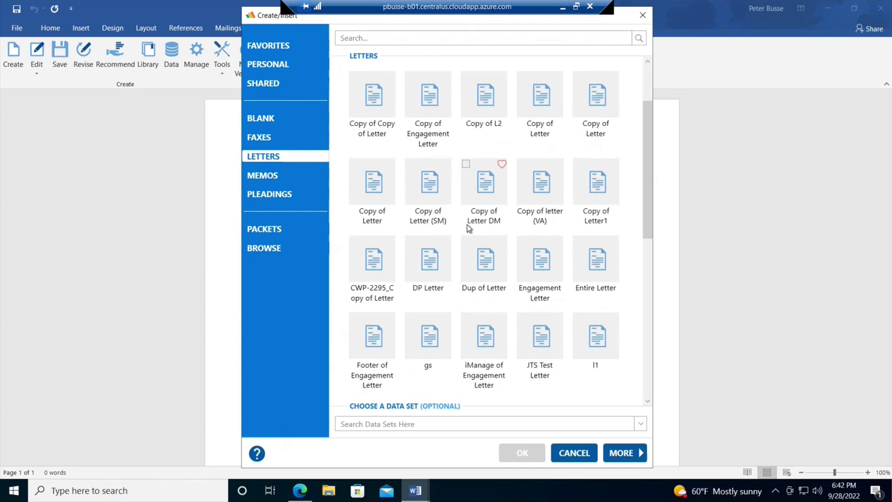
click(543, 269)
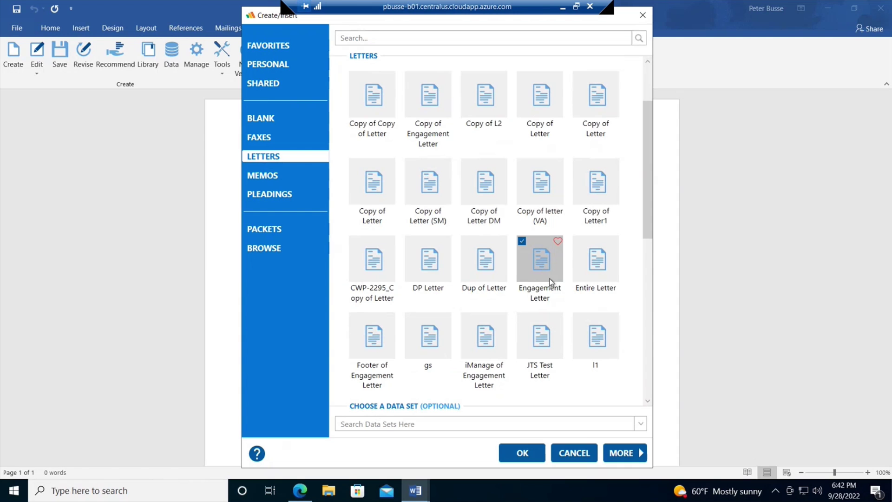
click(620, 453)
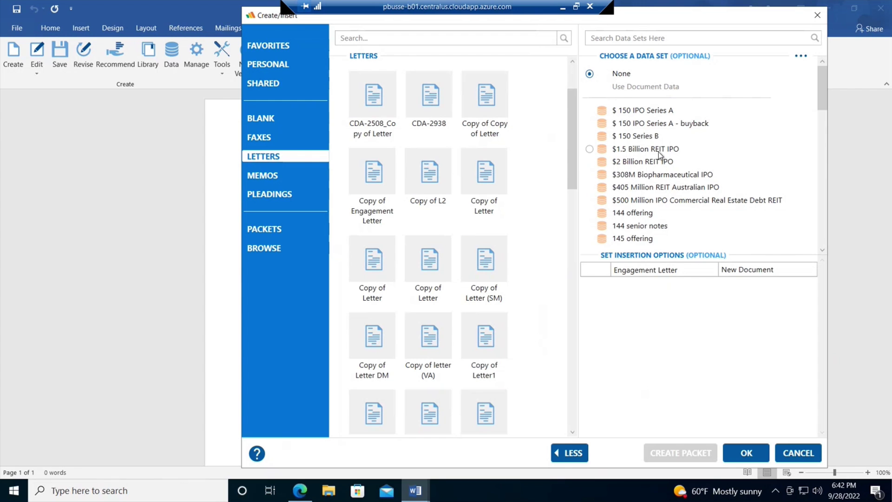
click(654, 153)
click(746, 453)
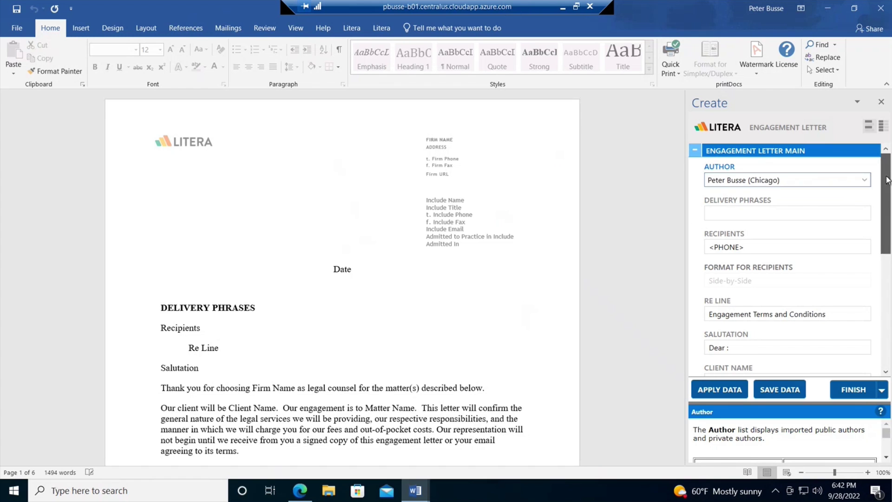
drag(884, 183, 885, 251)
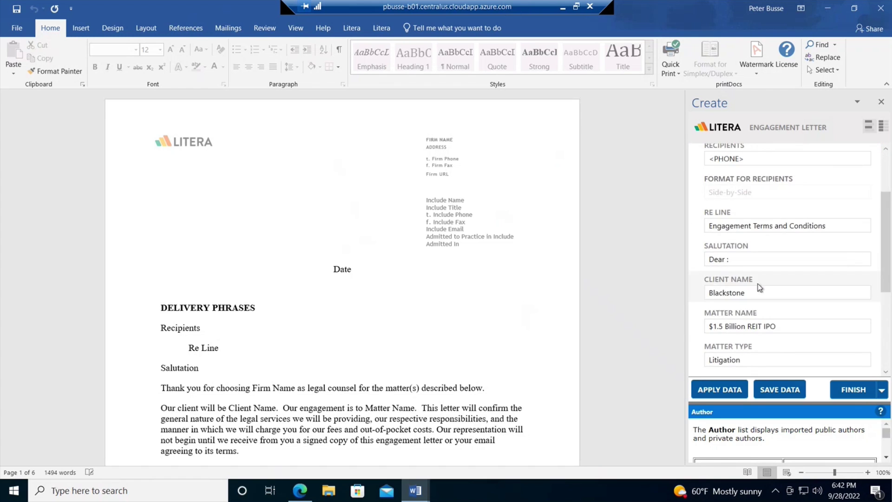
Confirm Client Name Blackstone and the REIT IPO matter name, then expand Recipients.
click(756, 292)
scroll(823, 293, down, 3)
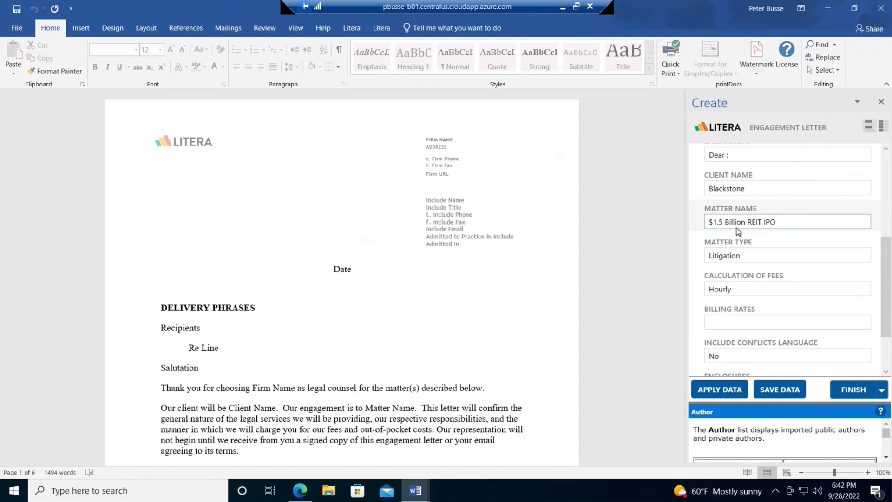
mouse_move(885, 278)
mouse_down()
mouse_move(885, 287)
mouse_move(886, 210)
mouse_move(889, 242)
mouse_move(886, 225)
mouse_up()
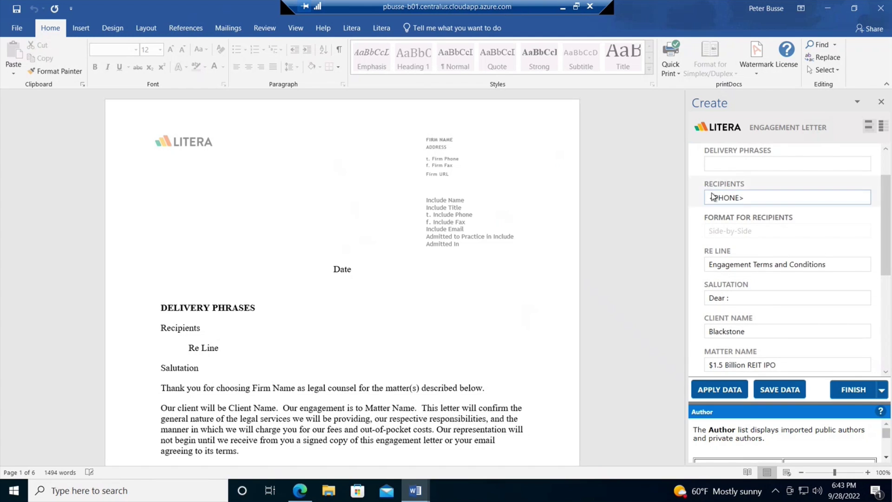
drag(886, 229, 886, 206)
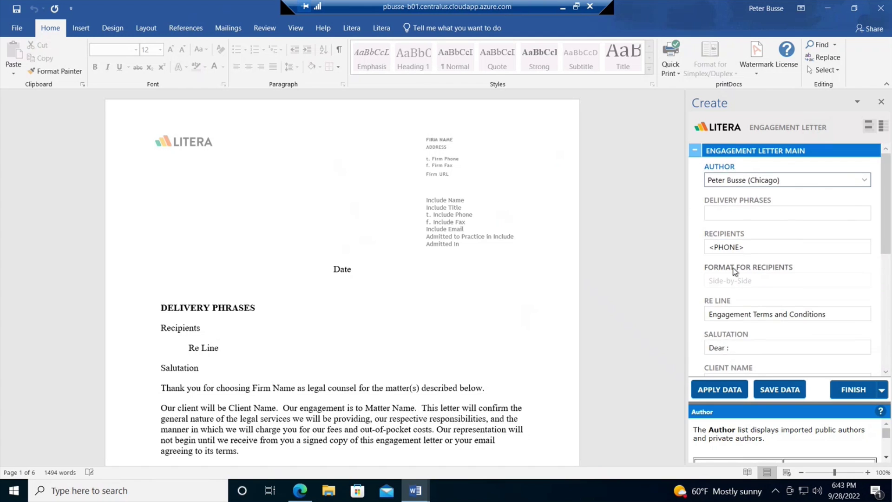
click(820, 245)
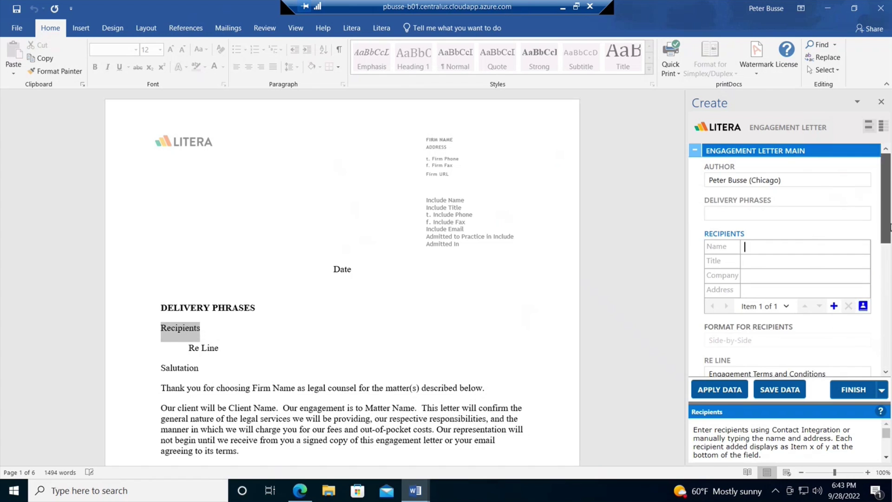
scroll(871, 273, down, 3)
scroll(870, 272, down, 2)
scroll(871, 272, down, 2)
scroll(766, 245, down, 1)
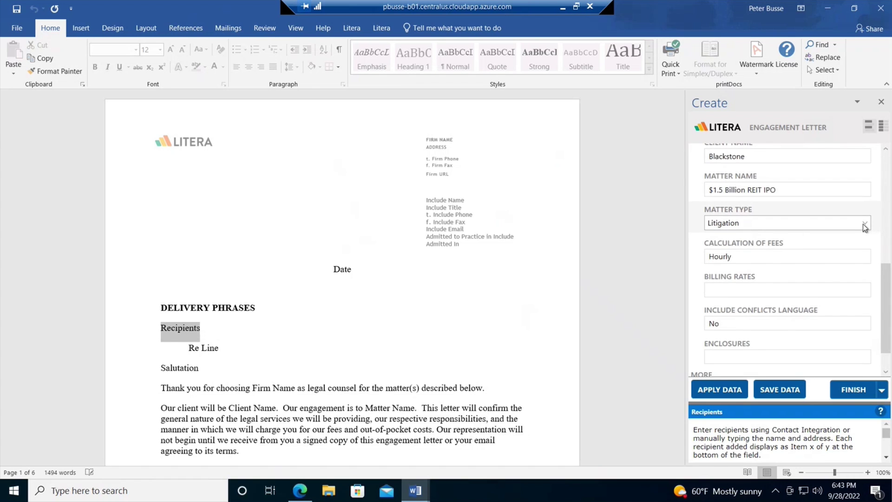
Change the Matter Type from Litigation to Transactional.
click(863, 224)
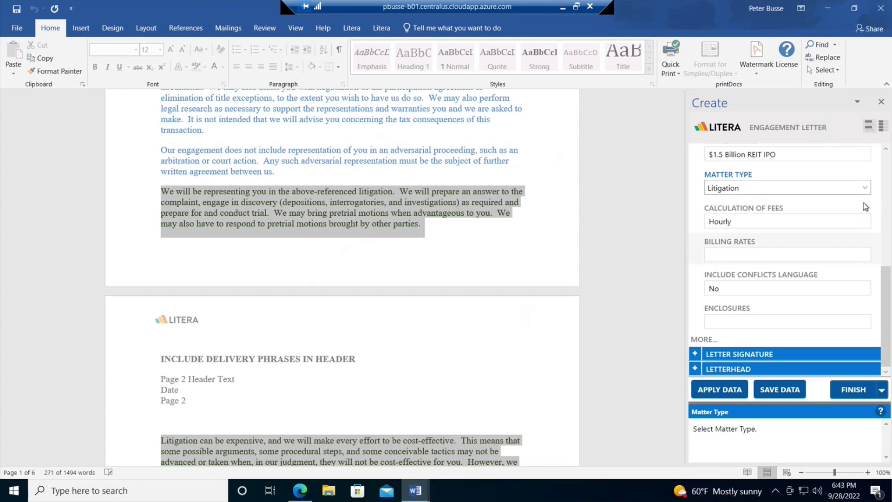
click(864, 185)
click(817, 217)
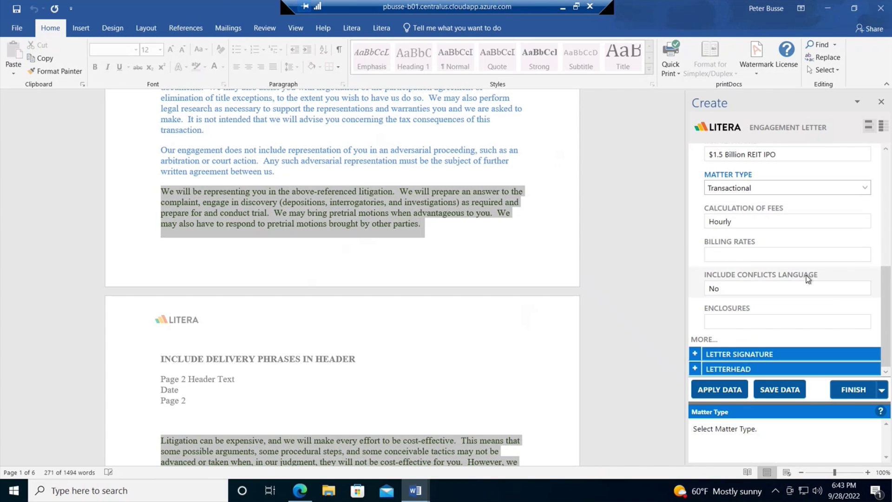
Review Billing Rates and expand the Letter Signature and Letterhead options.
click(809, 256)
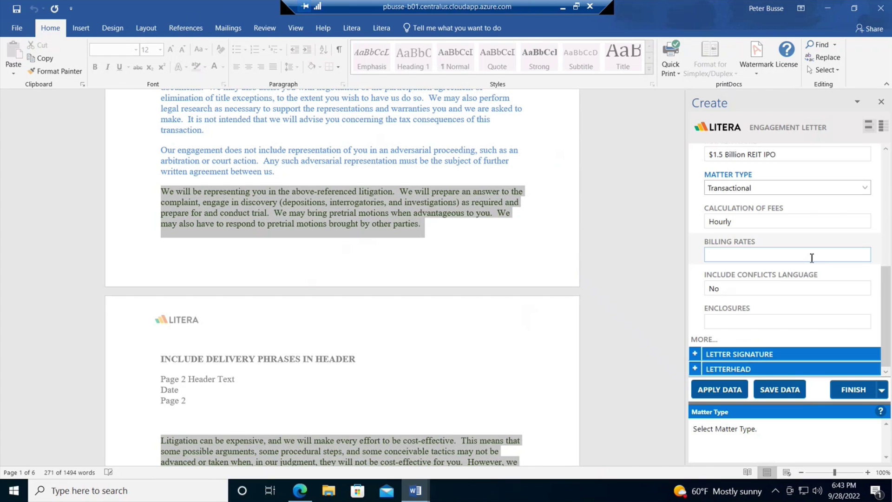
click(695, 354)
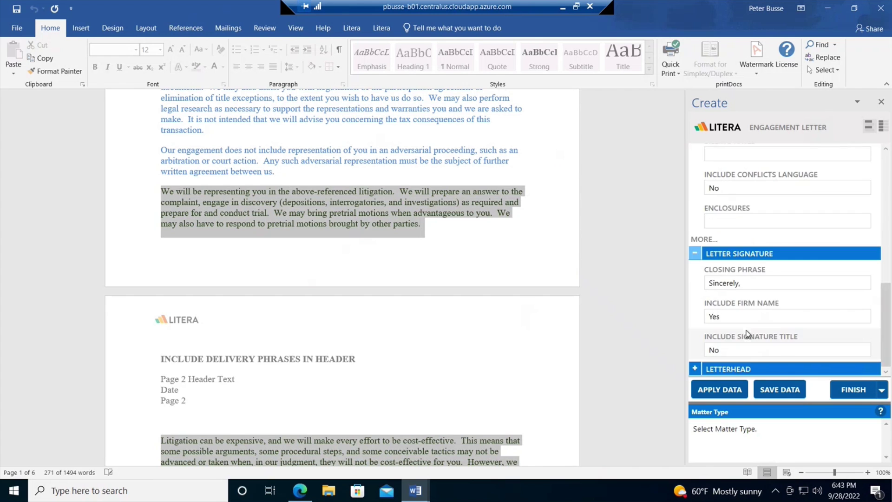
click(694, 369)
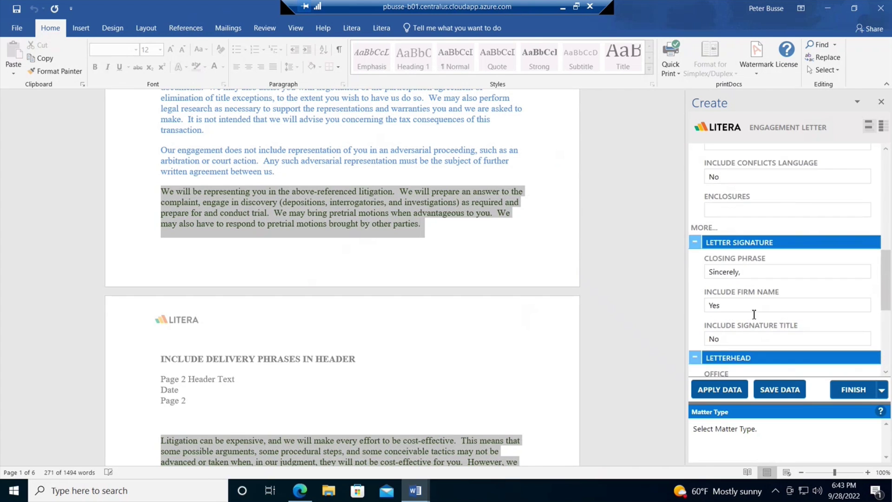
scroll(764, 302, down, 3)
scroll(765, 297, down, 3)
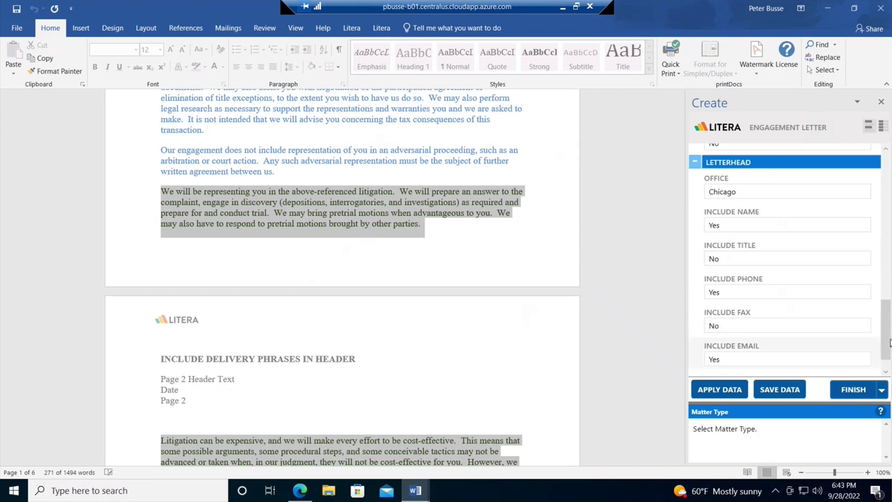
drag(885, 328, 888, 159)
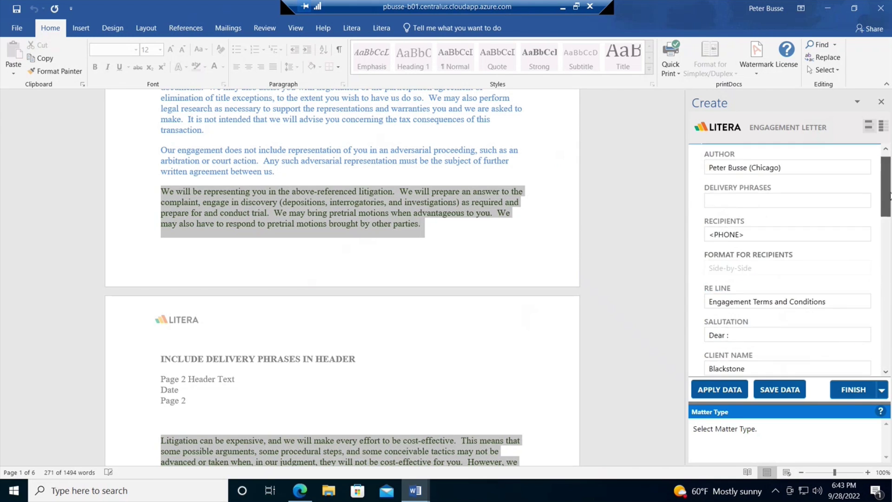
click(852, 389)
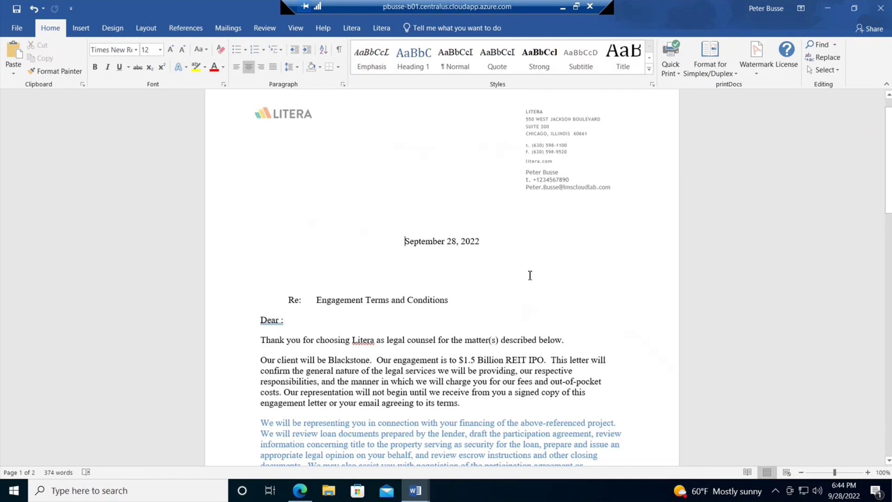
scroll(527, 276, down, 1)
scroll(527, 276, up, 2)
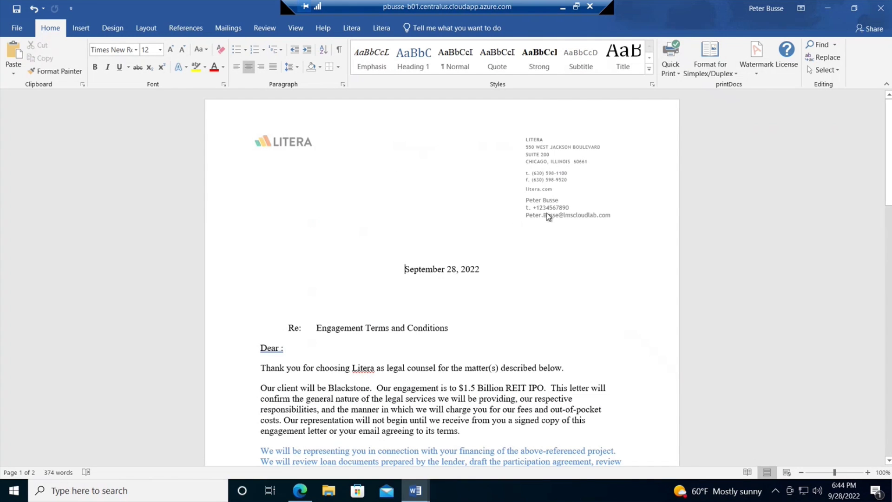
scroll(595, 233, down, 3)
scroll(596, 235, down, 1)
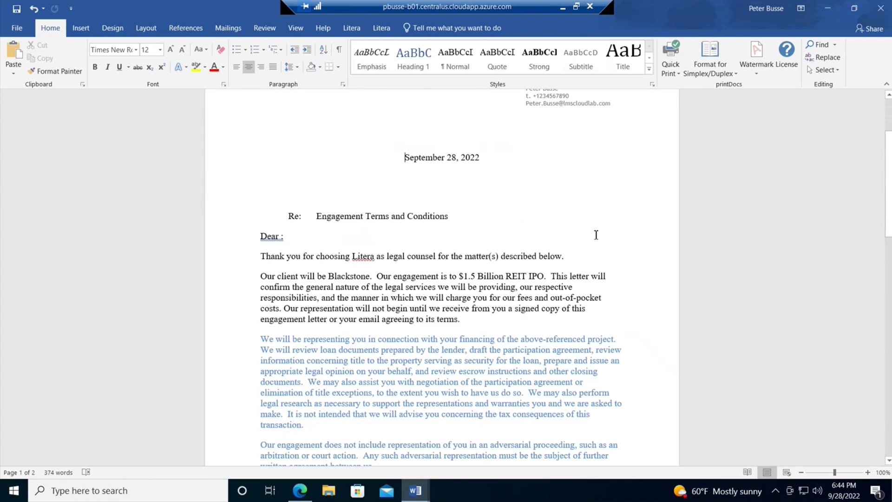
drag(318, 277, 369, 276)
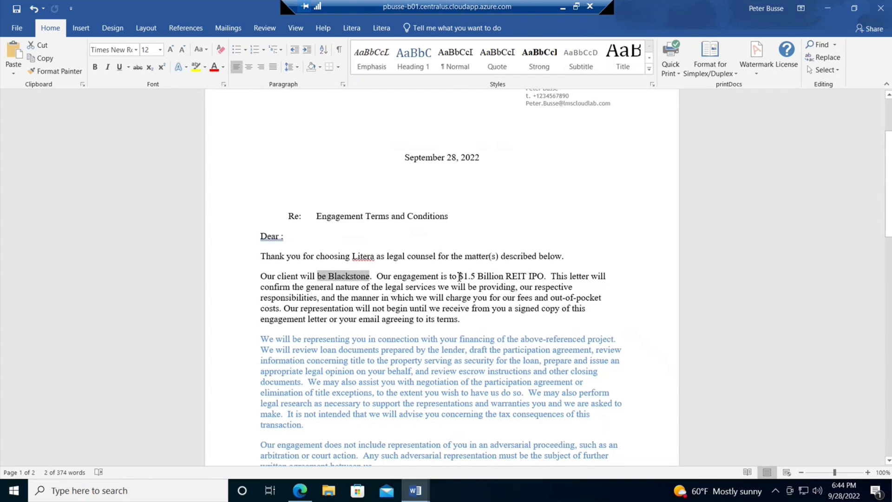
drag(449, 276, 544, 276)
scroll(537, 280, down, 1)
scroll(537, 280, down, 2)
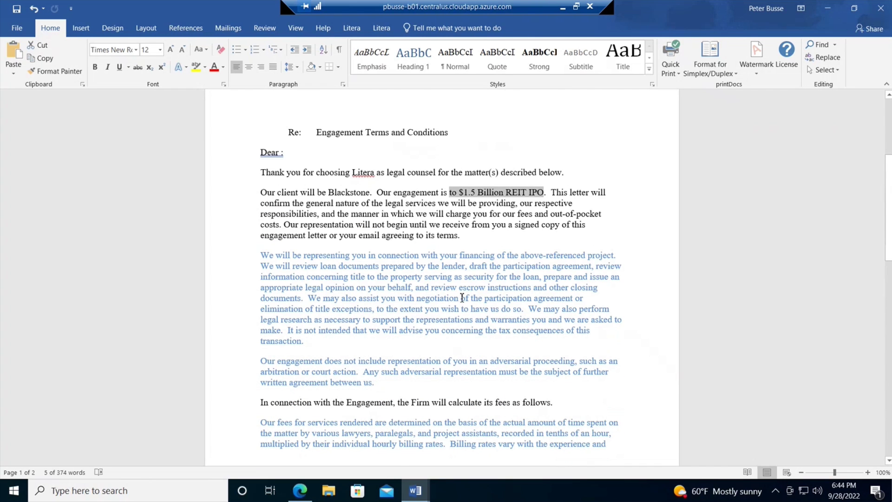
scroll(383, 282, down, 2)
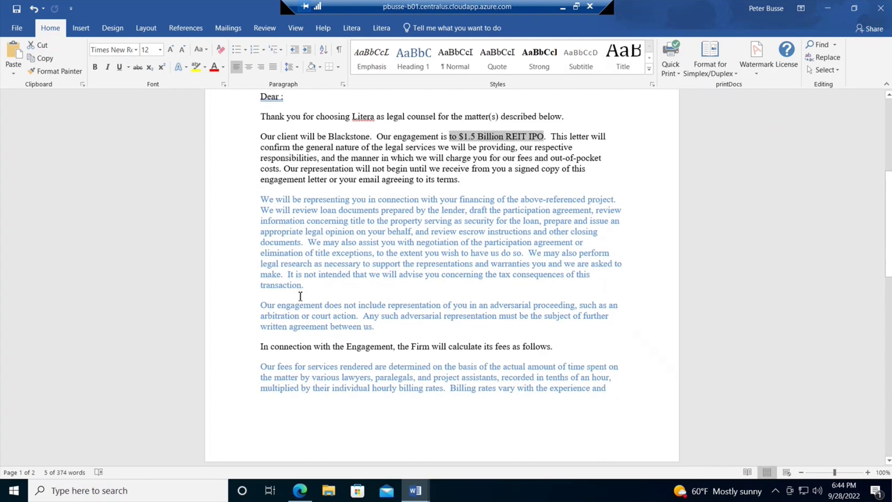
scroll(457, 219, down, 4)
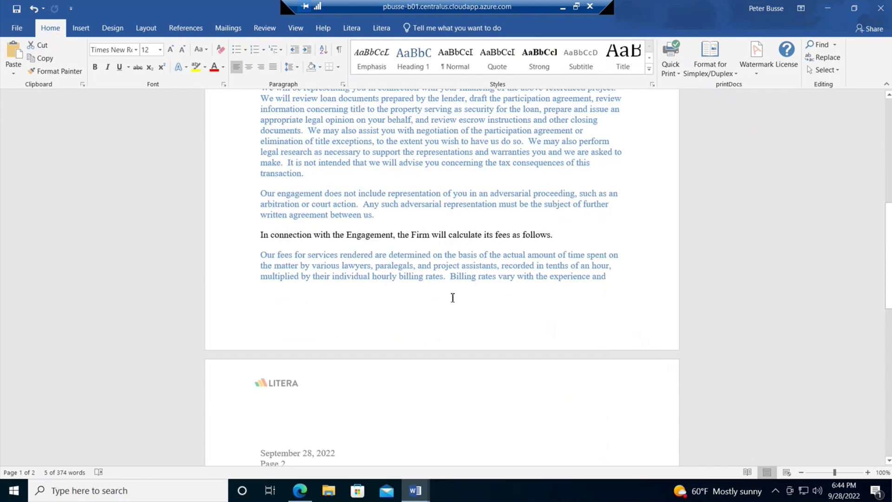
scroll(452, 298, down, 4)
scroll(441, 261, down, 4)
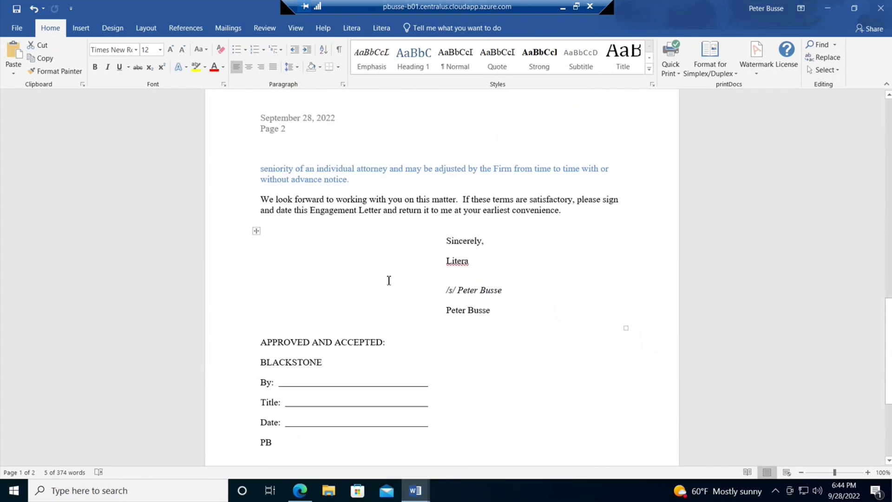
scroll(389, 281, down, 2)
scroll(388, 281, up, 4)
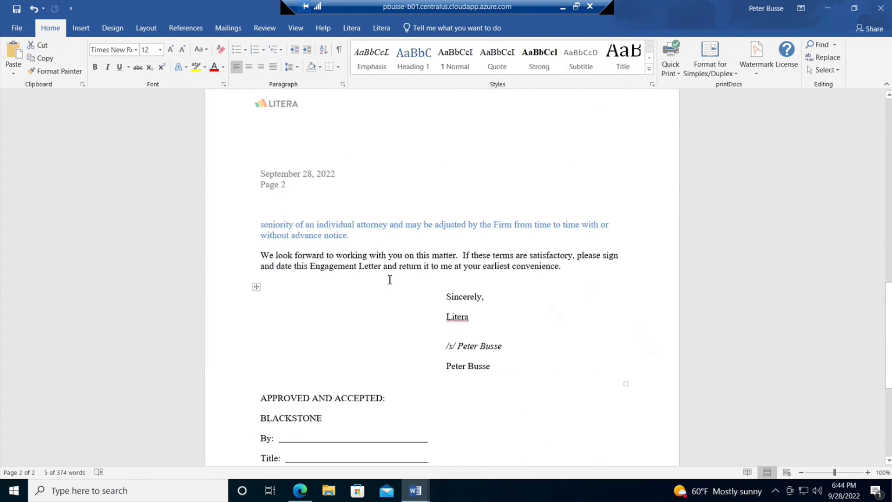
scroll(390, 280, up, 5)
scroll(409, 218, up, 4)
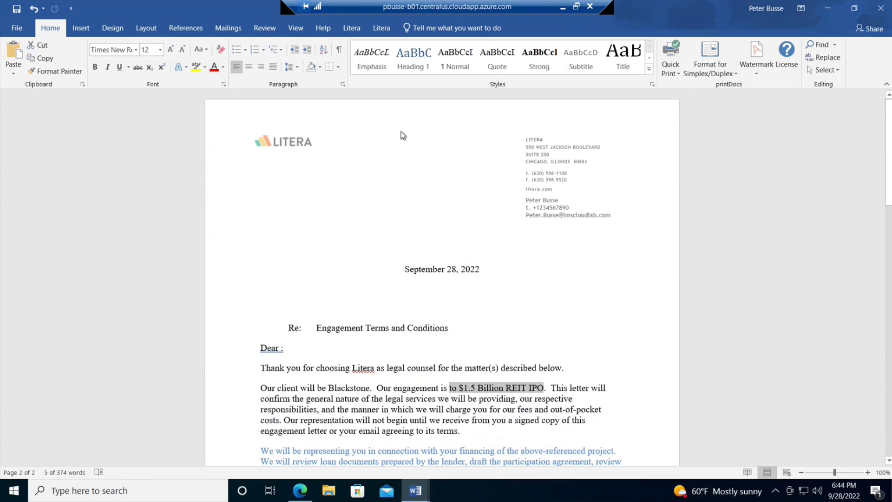
Insert a new Letter template populated with the $1.5 Billion REIT IPO data set.
click(382, 28)
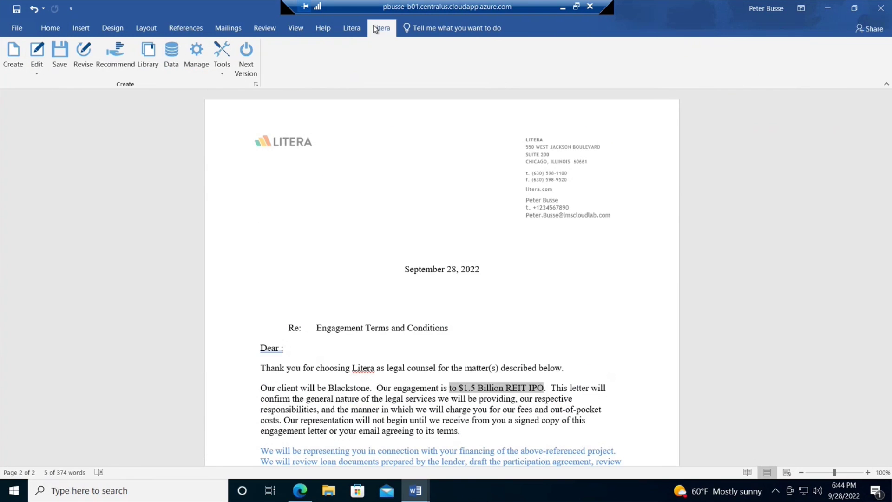
click(13, 64)
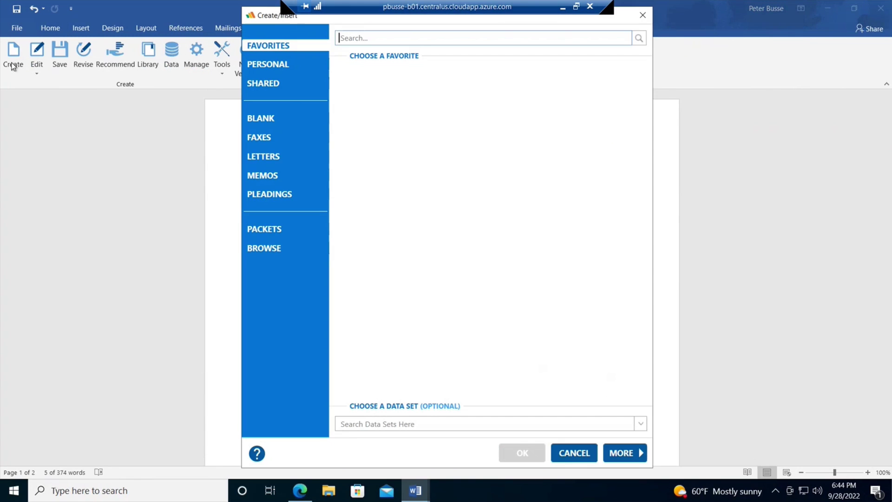
click(263, 157)
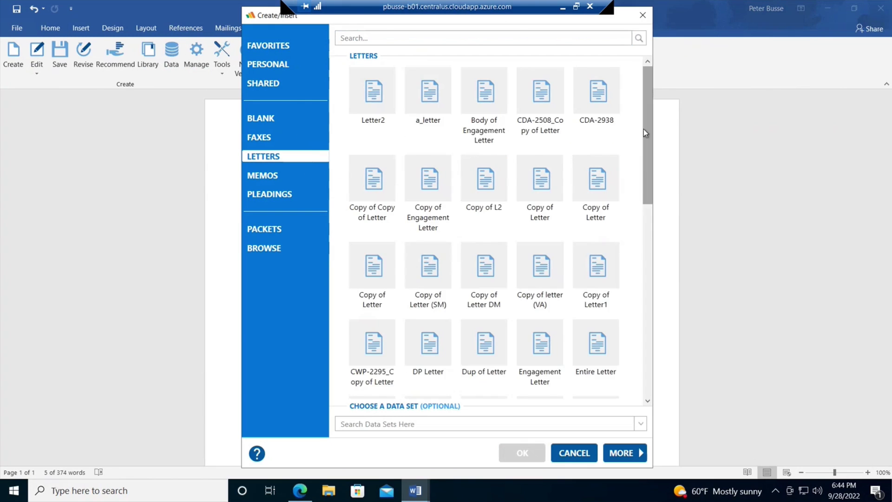
drag(645, 133, 635, 256)
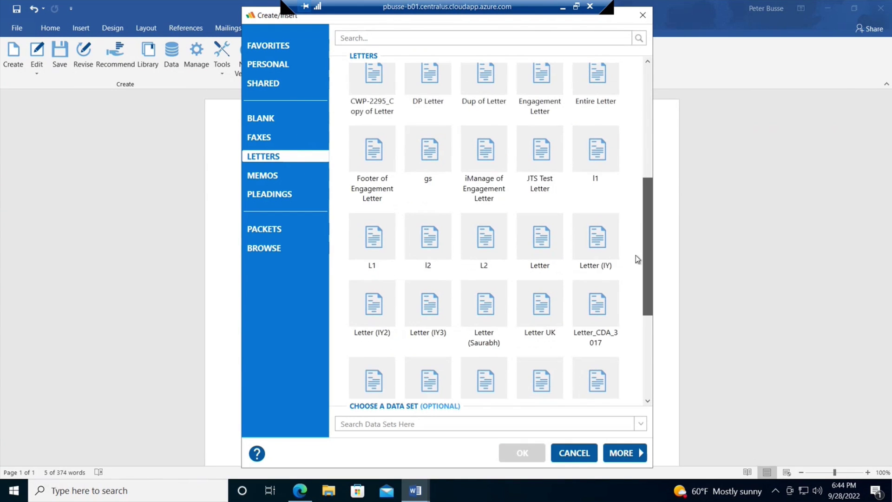
scroll(635, 256, down, 2)
click(539, 153)
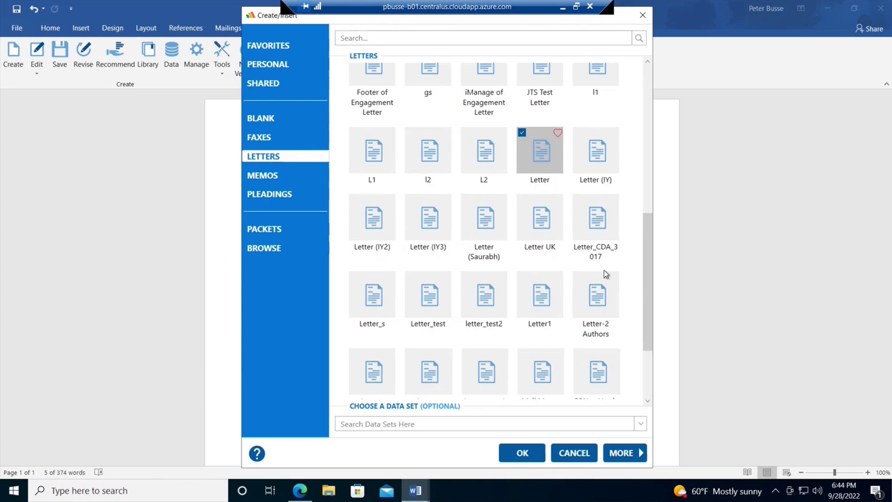
click(622, 453)
click(640, 149)
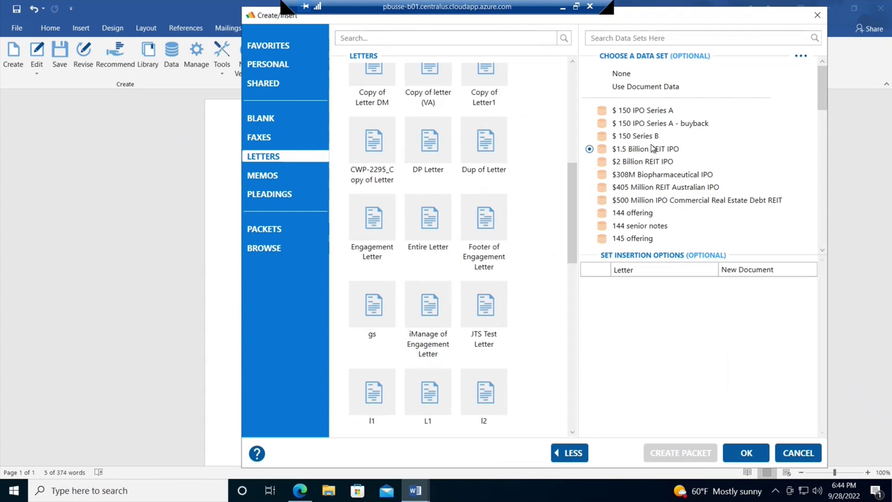
click(743, 452)
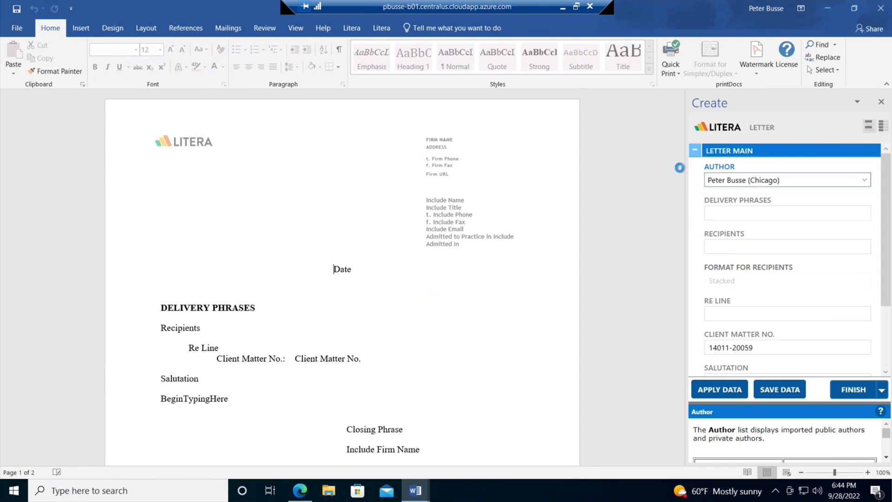
drag(885, 209, 885, 279)
click(761, 255)
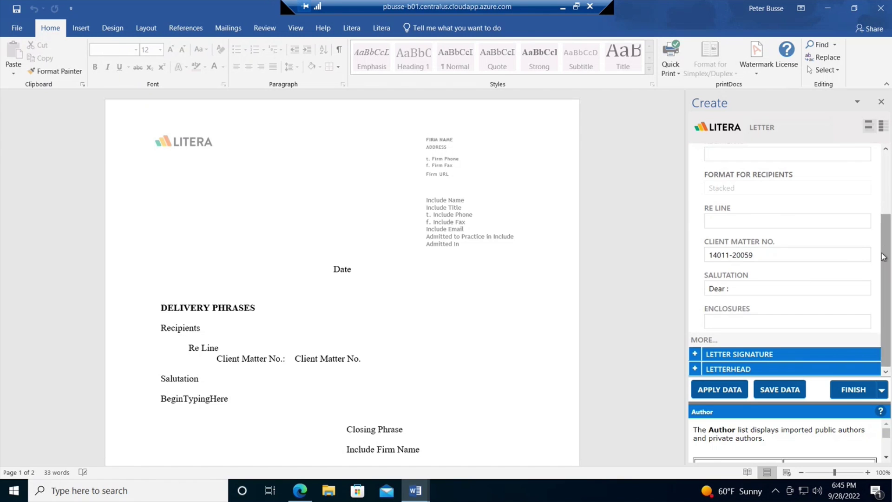
drag(882, 255, 888, 313)
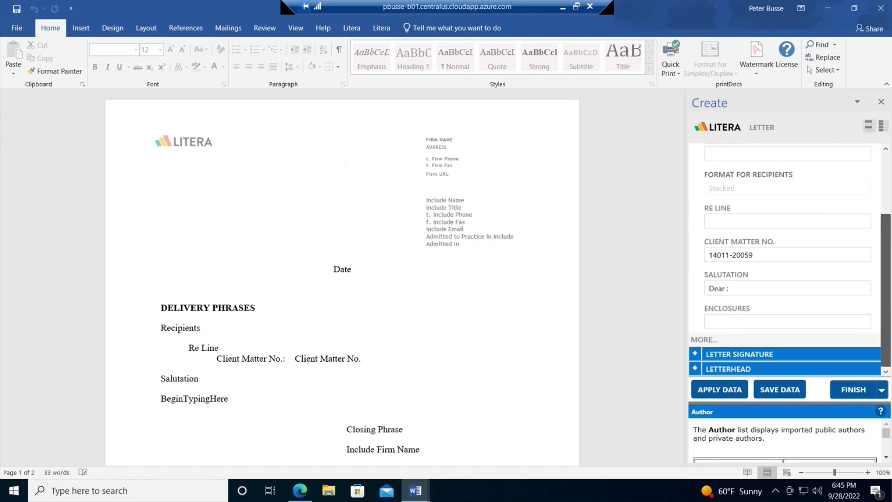
click(853, 388)
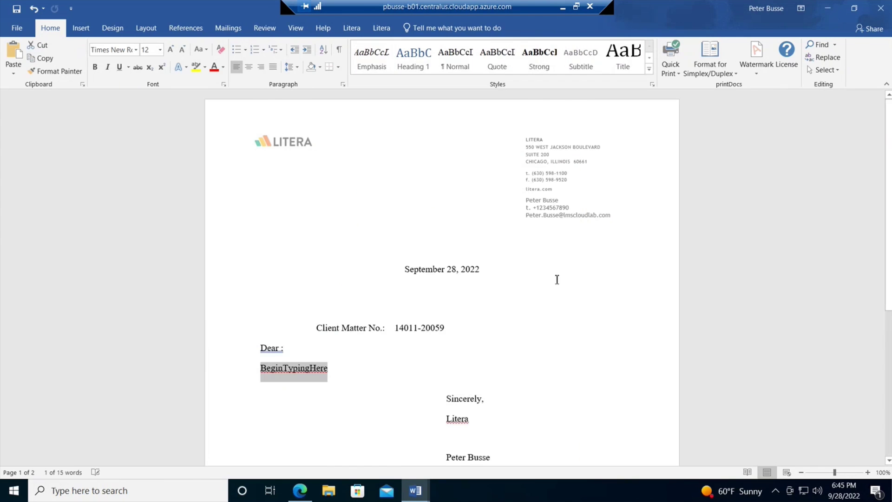
scroll(556, 279, down, 1)
drag(445, 271, 395, 274)
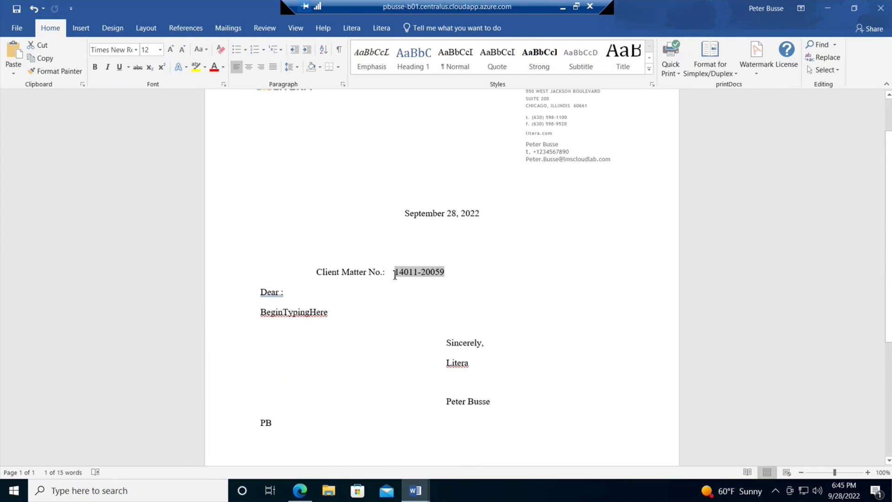
scroll(499, 274, down, 1)
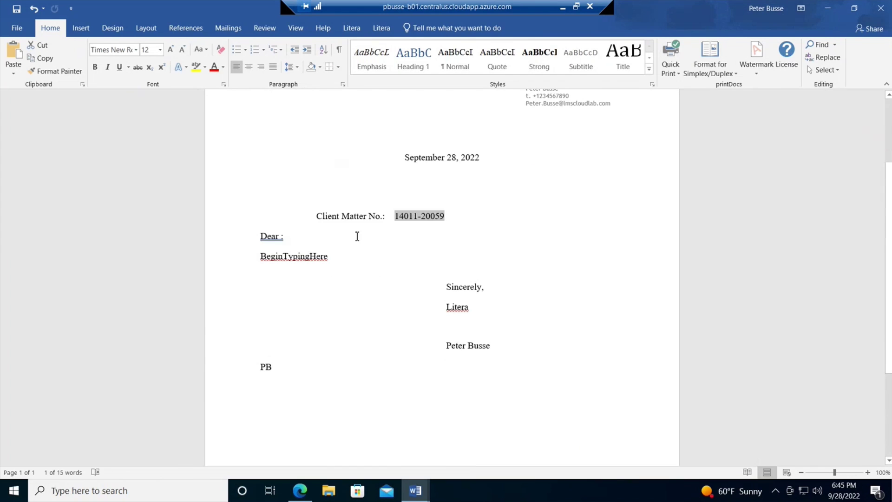
scroll(400, 279, up, 2)
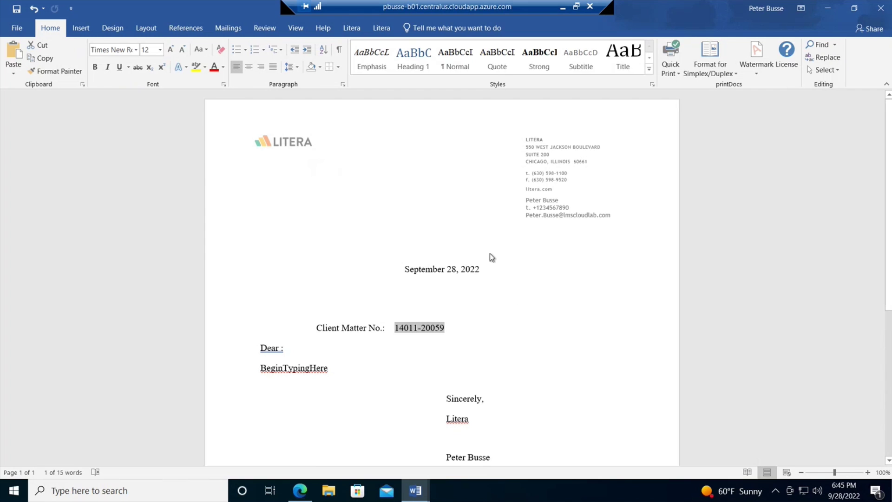
scroll(519, 312, down, 3)
scroll(519, 278, down, 1)
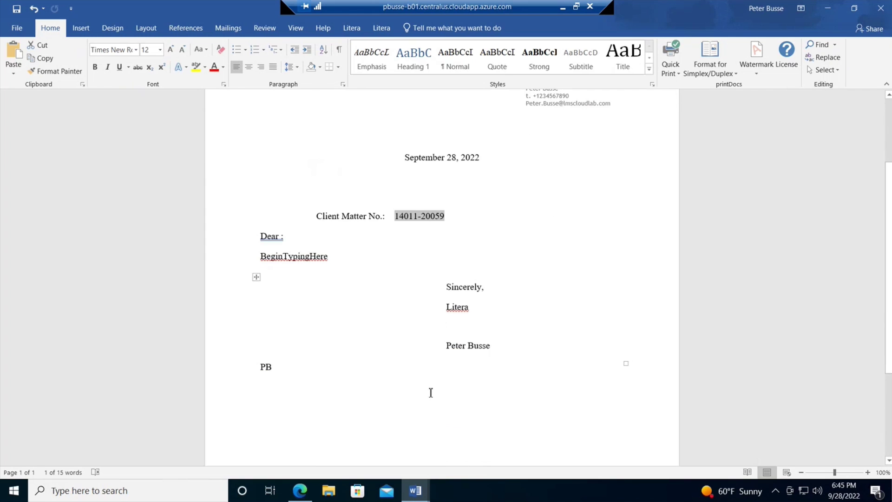
scroll(429, 392, up, 3)
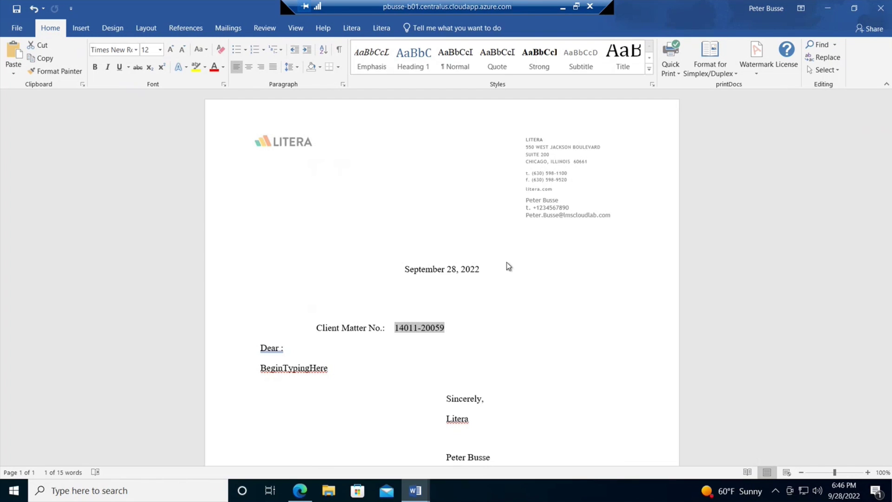
scroll(504, 261, down, 1)
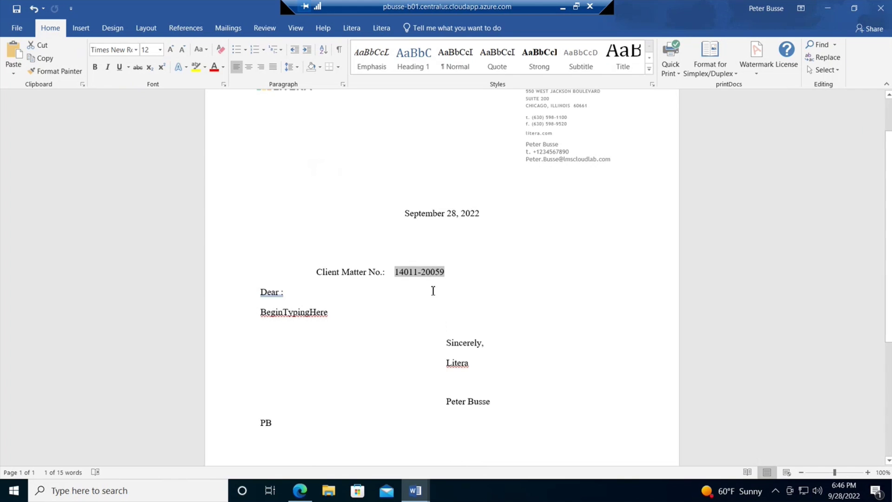
Create a Memo from the MEMOS templates, filled with the $1.5 Billion REIT IPO data set.
click(381, 27)
click(13, 56)
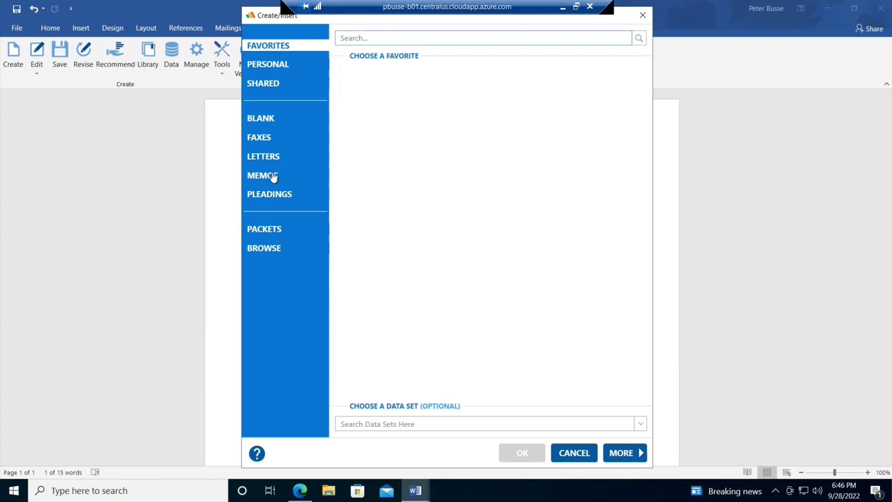
click(272, 177)
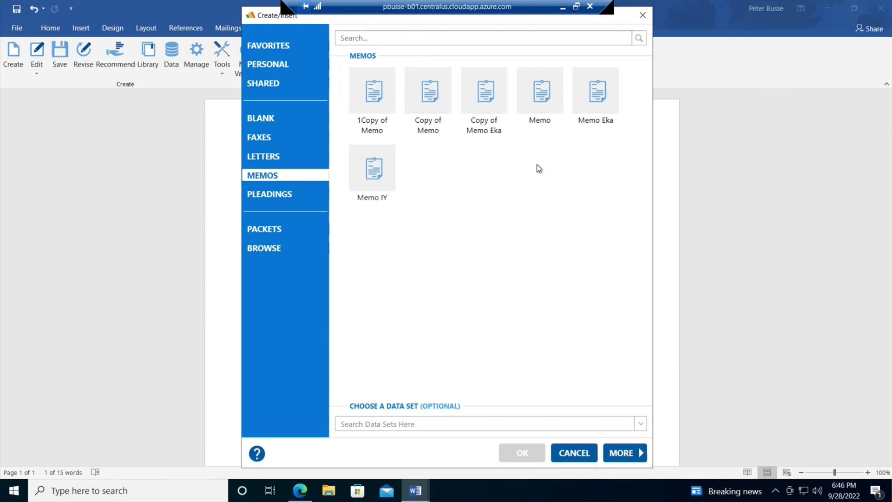
click(547, 104)
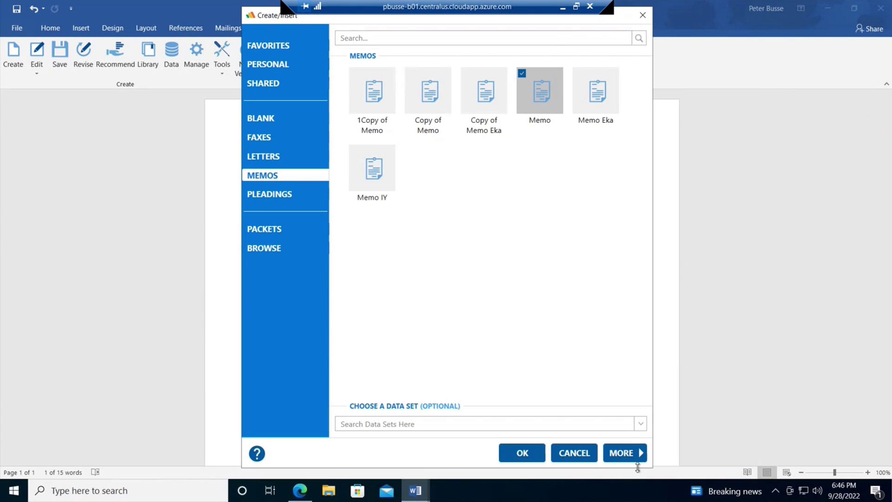
click(625, 451)
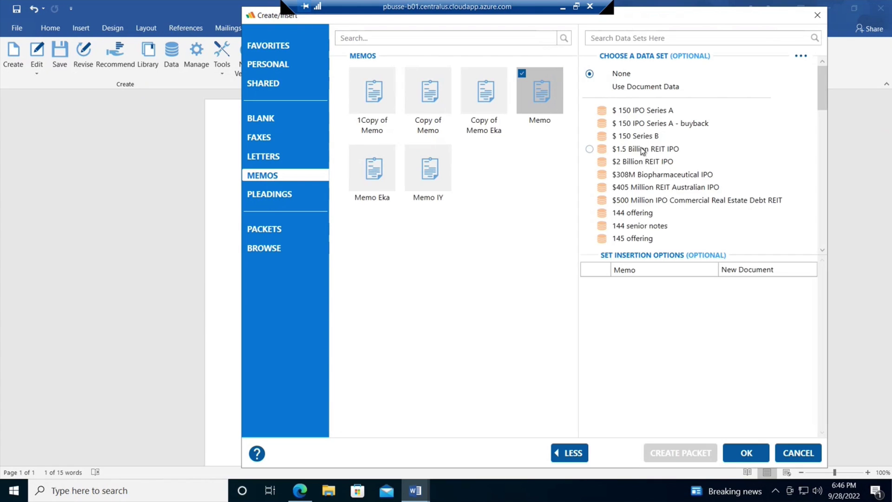
click(589, 148)
click(746, 453)
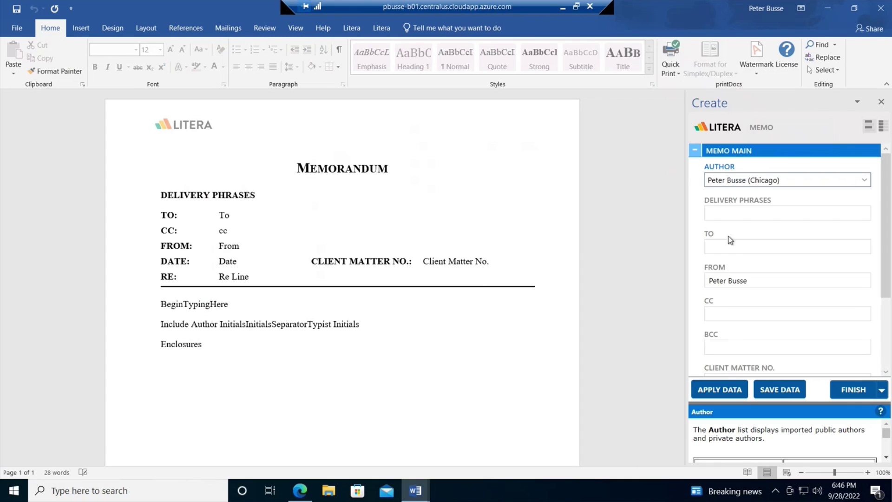
scroll(771, 232, down, 3)
scroll(774, 222, down, 2)
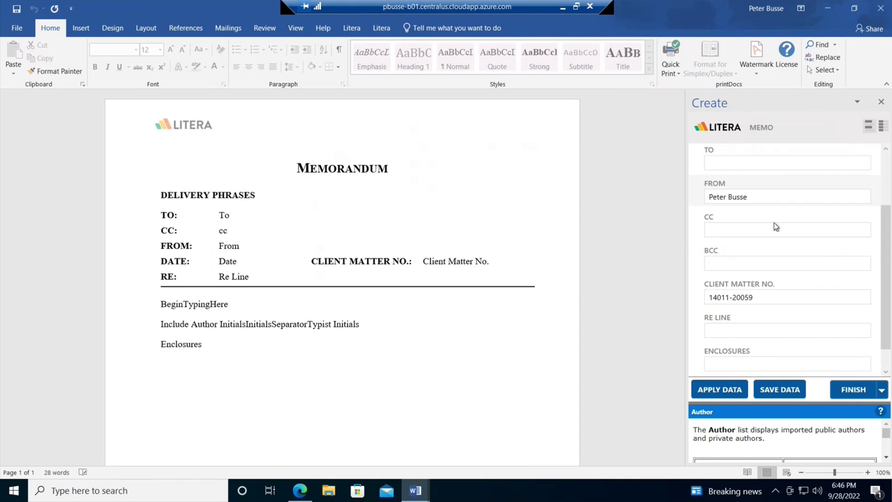
click(769, 302)
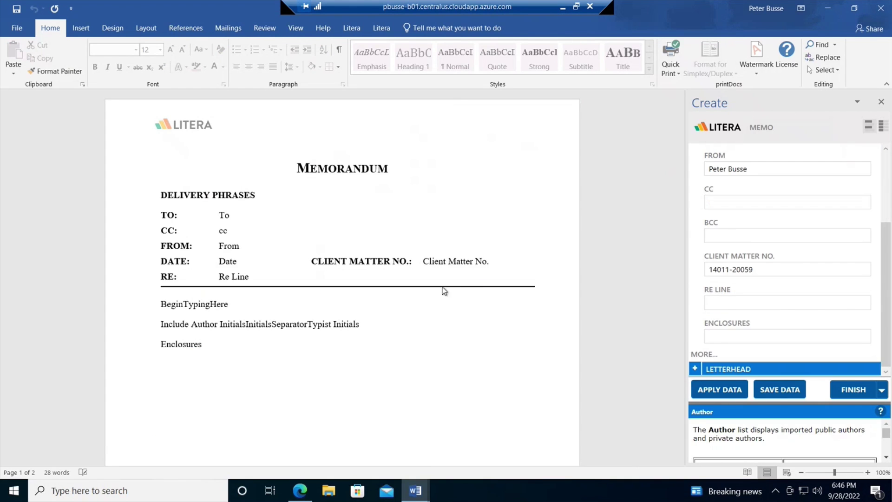